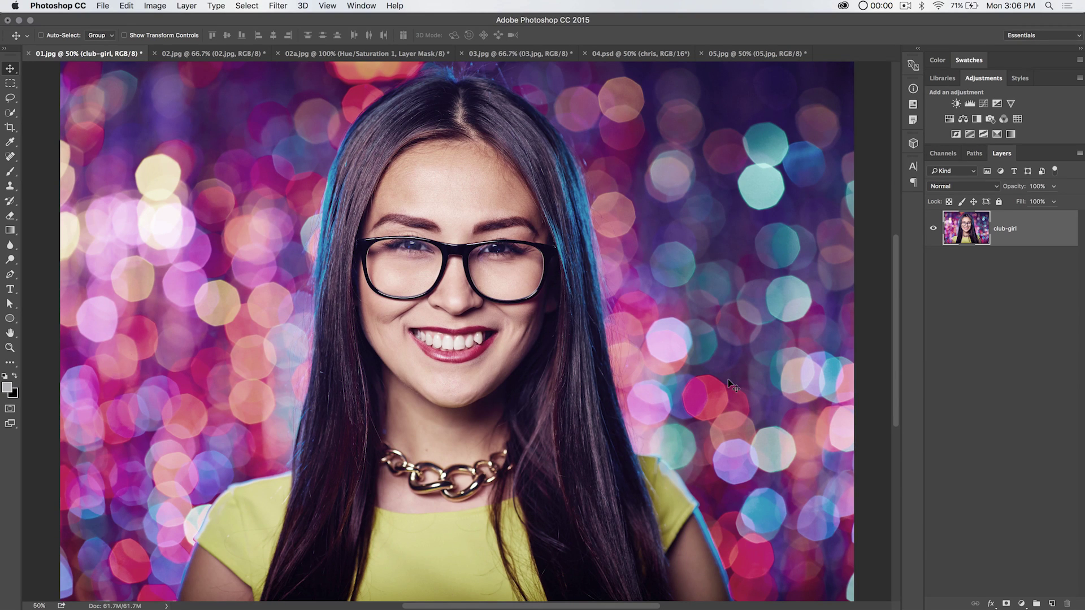
Dismiss the image adjustments list unused and switch back to the portrait in Photoshop.
{"action": "left_click", "coordinate": [155, 6]}
{"action": "mouse_move", "coordinate": [181, 37]}
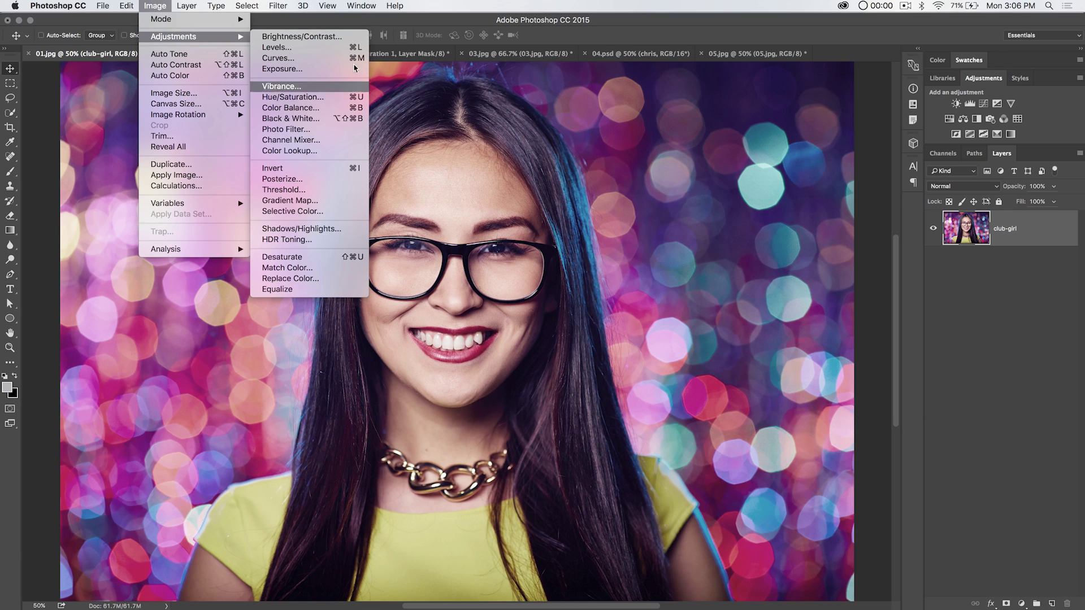
{"action": "left_click", "coordinate": [1052, 103]}
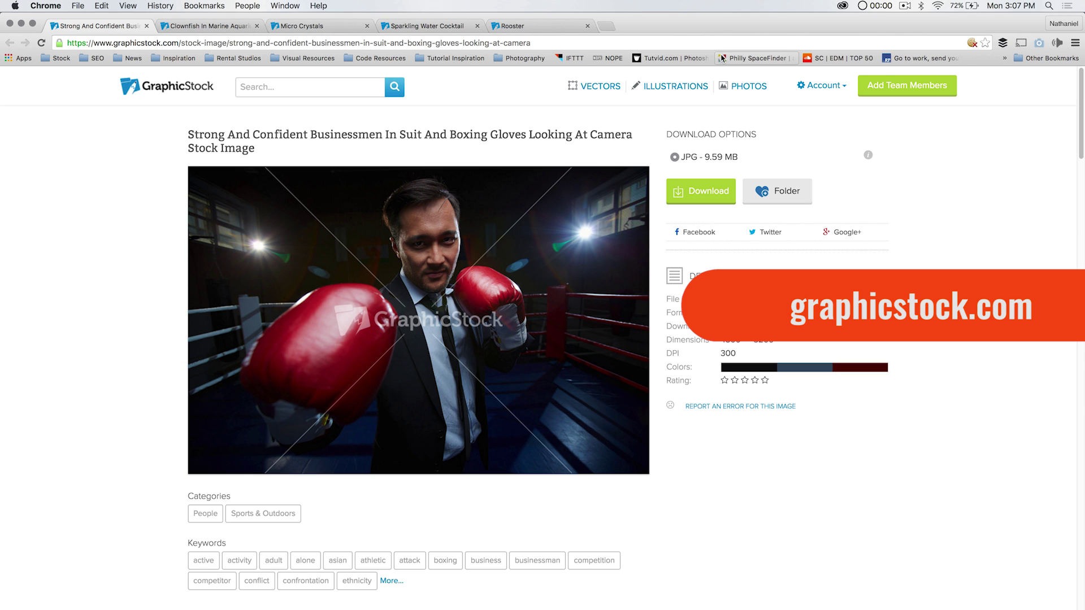
{"action": "key", "text": "super+Tab"}
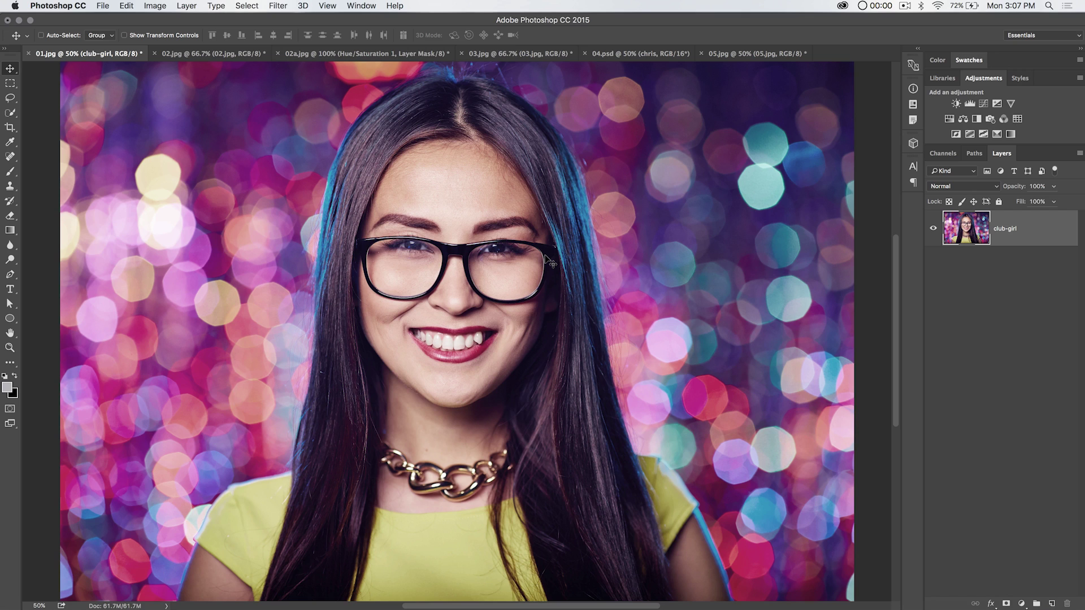
Add a Vibrance adjustment layer and drag its Saturation up to +95, then down to -100.
{"action": "left_click", "coordinate": [1010, 103]}
{"action": "left_click_drag", "start_coordinate": [754, 221], "coordinate": [815, 221]}
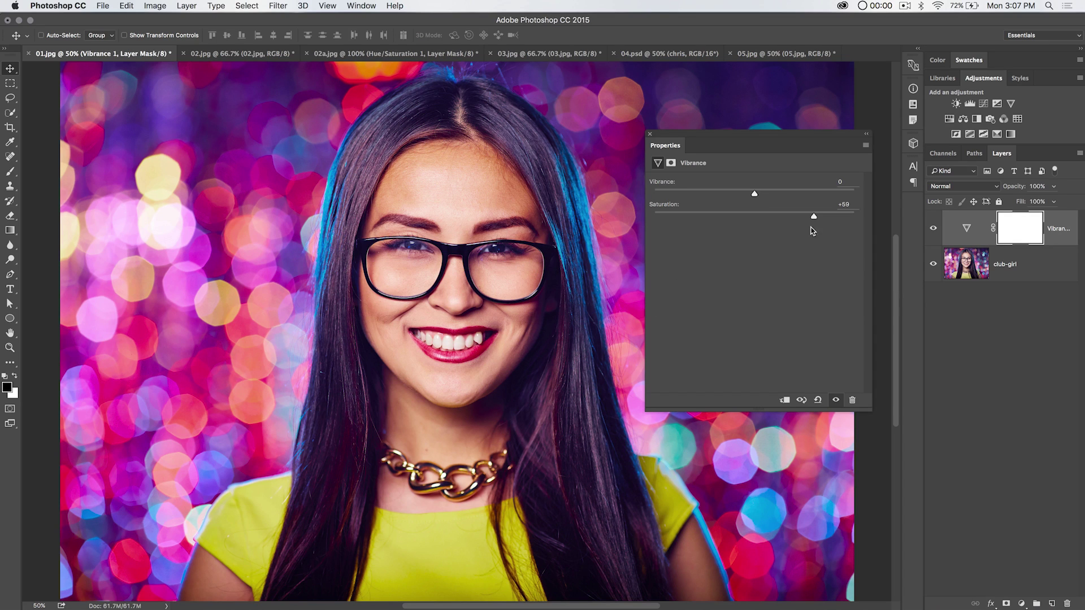
{"action": "left_click_drag", "start_coordinate": [813, 216], "coordinate": [849, 217]}
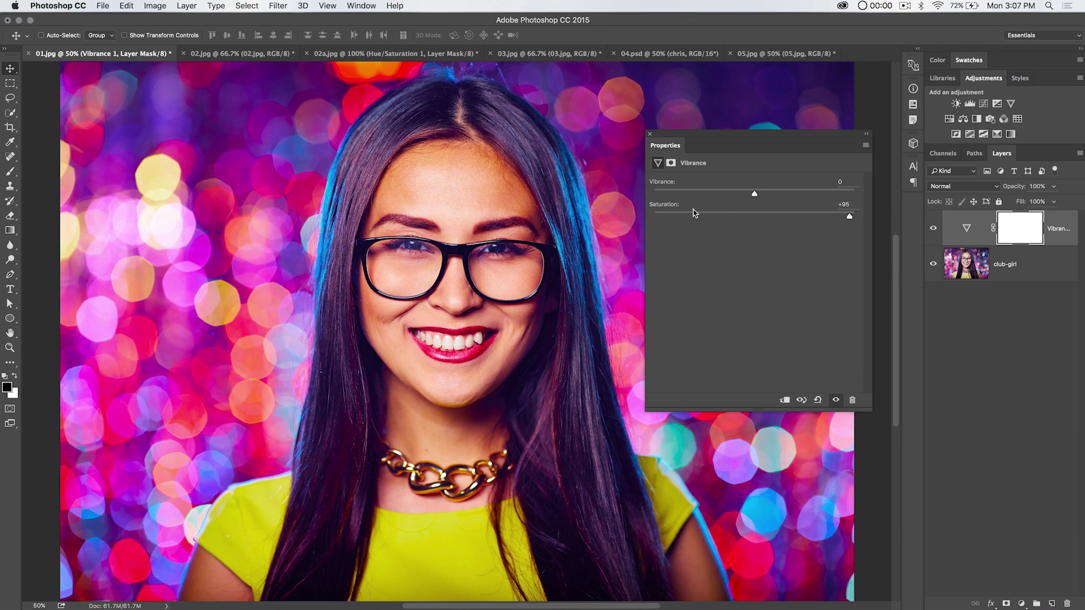
{"action": "left_click_drag", "start_coordinate": [699, 215], "coordinate": [519, 217]}
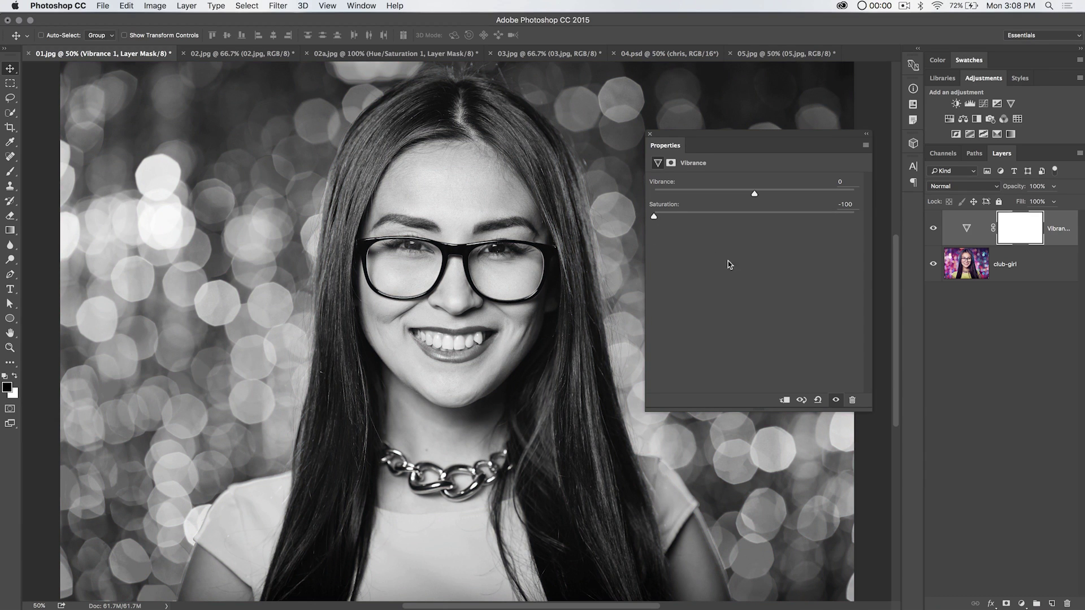
After trying several Saturation values, set Saturation to 0 and Vibrance to +100.
{"action": "left_click_drag", "start_coordinate": [653, 216], "coordinate": [754, 217]}
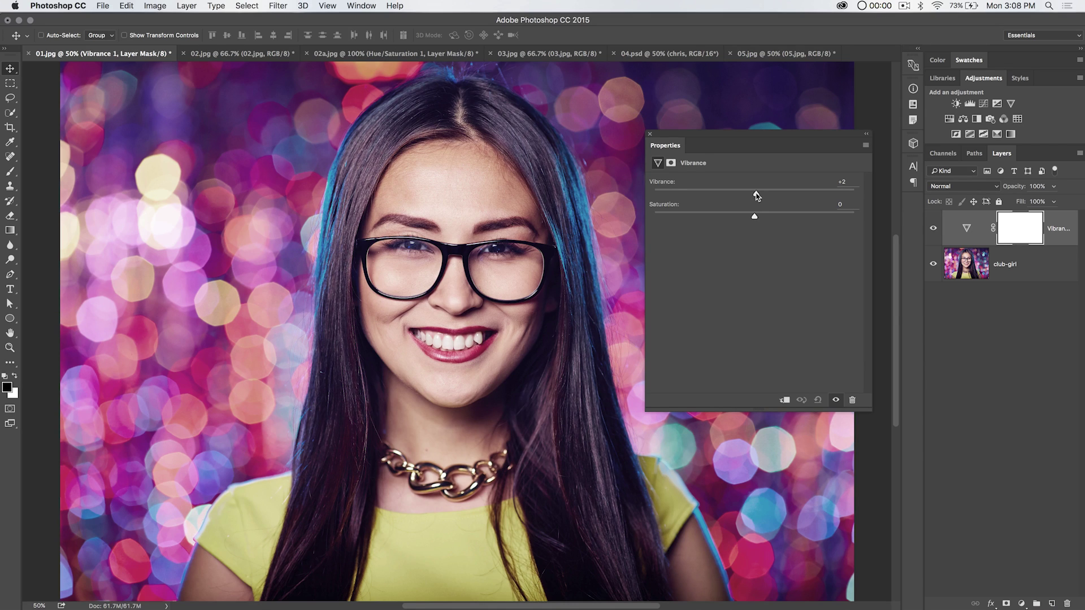
{"action": "left_click_drag", "start_coordinate": [754, 215], "coordinate": [836, 217]}
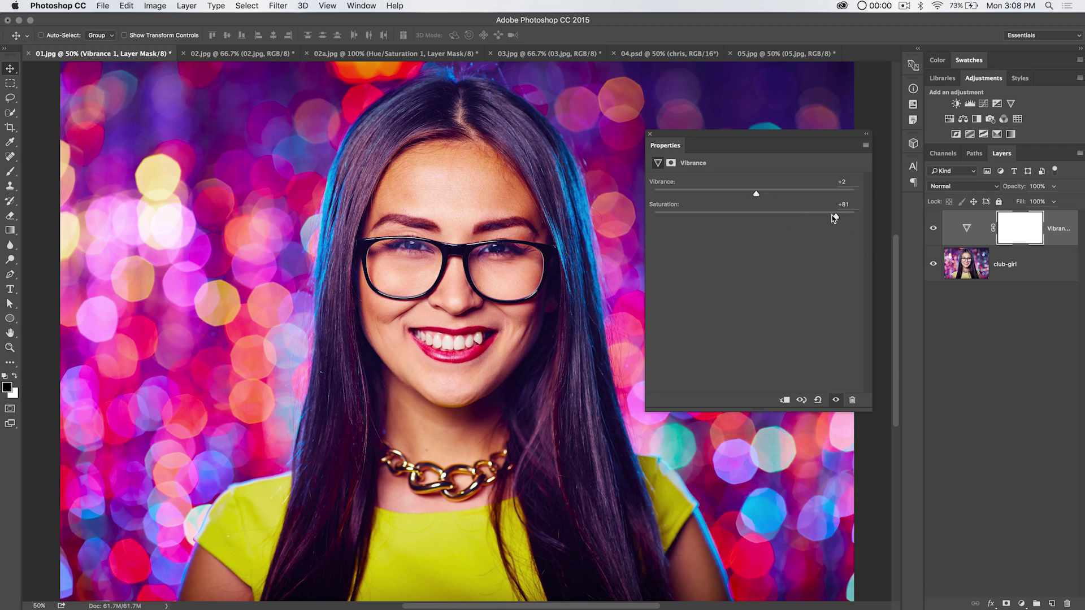
{"action": "left_click_drag", "start_coordinate": [837, 220], "coordinate": [785, 216]}
{"action": "left_click", "coordinate": [850, 204]}
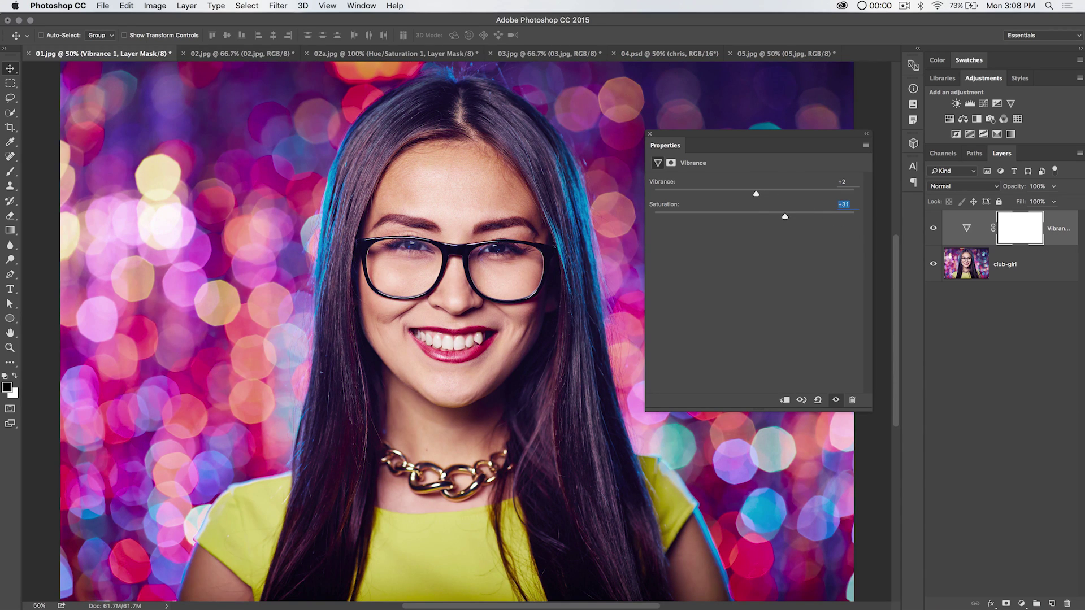
{"action": "type", "text": "0"}
{"action": "key", "text": "Tab"}
{"action": "left_click_drag", "start_coordinate": [757, 195], "coordinate": [870, 200]}
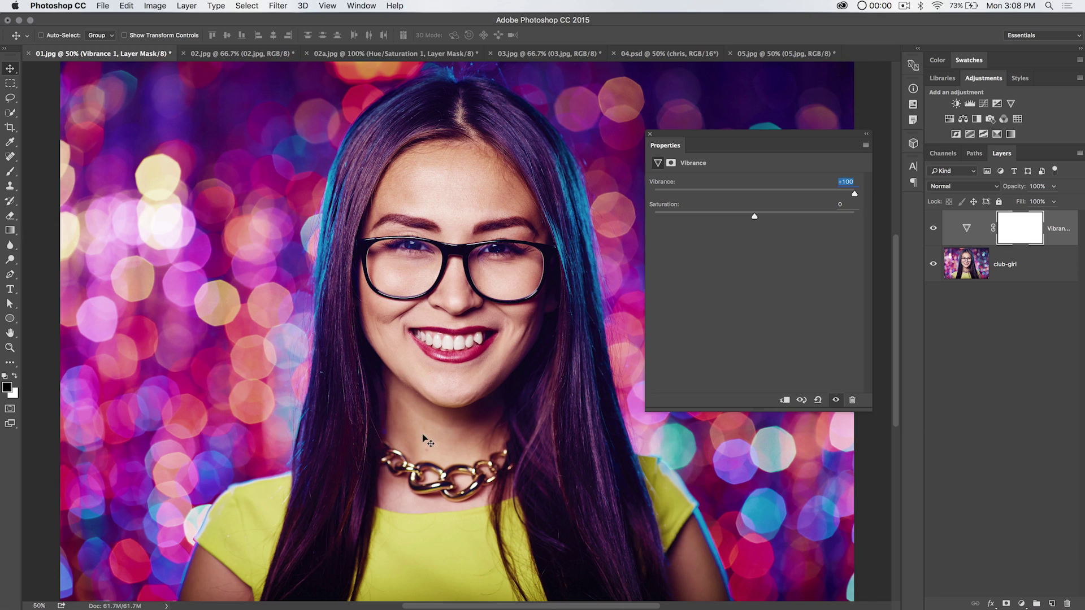
{"action": "left_click", "coordinate": [651, 135]}
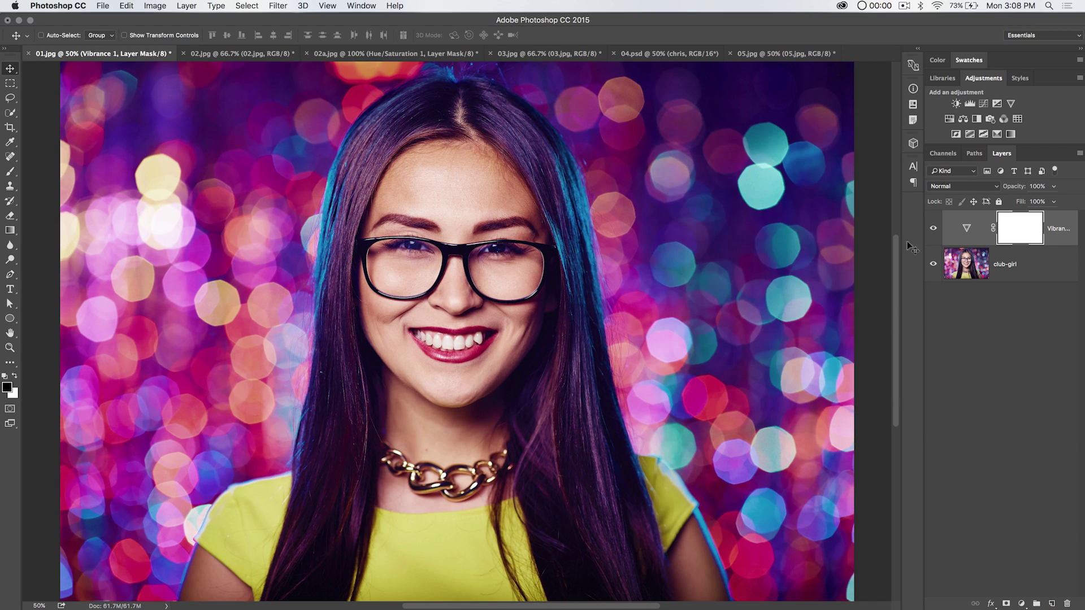
{"action": "left_click", "coordinate": [932, 229]}
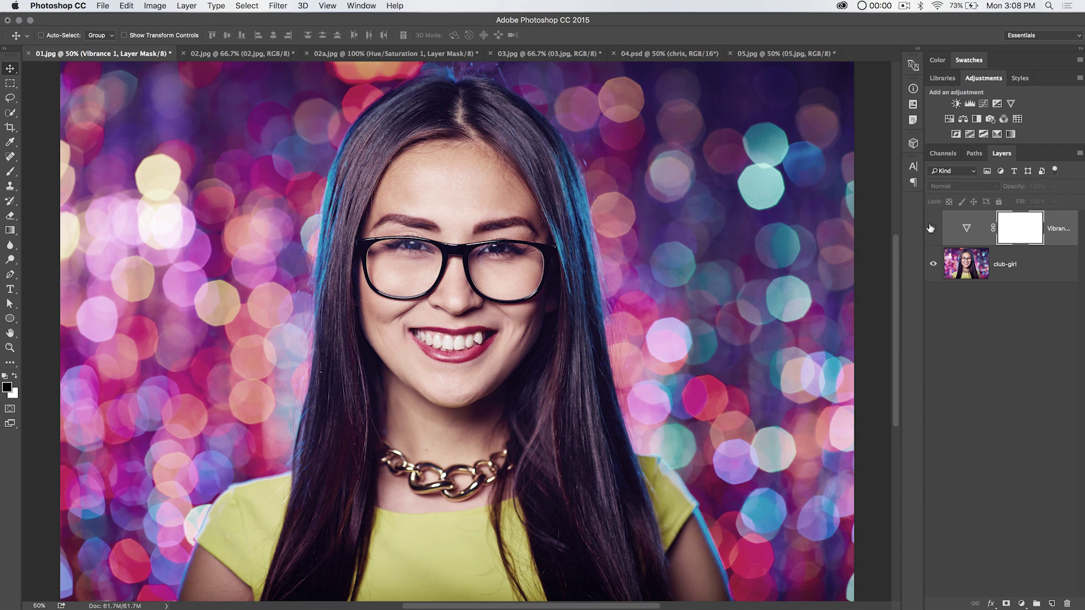
{"action": "left_click", "coordinate": [931, 228]}
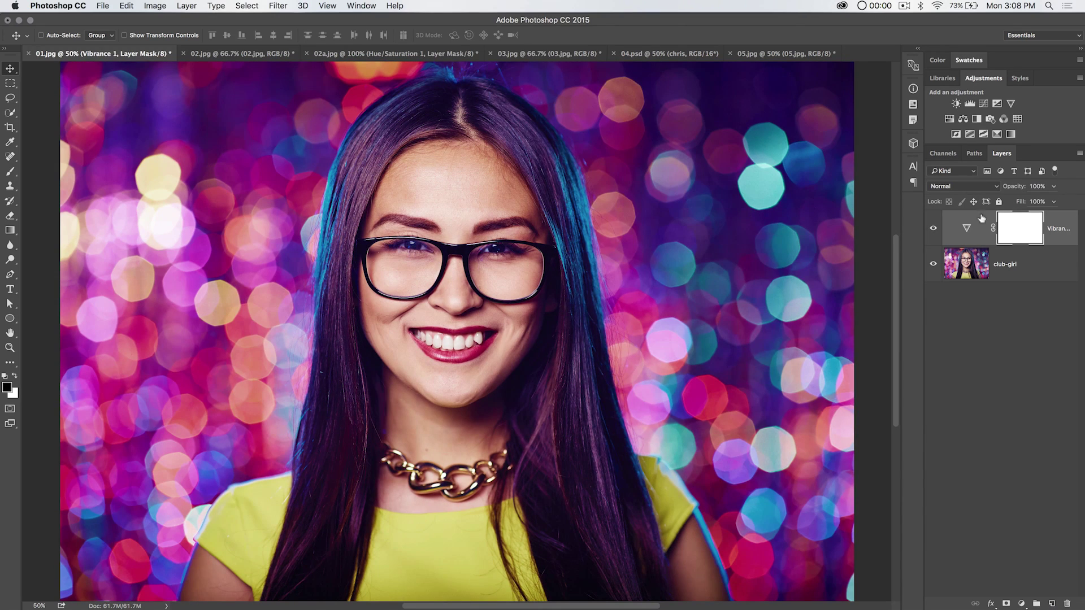
{"action": "left_click", "coordinate": [932, 229]}
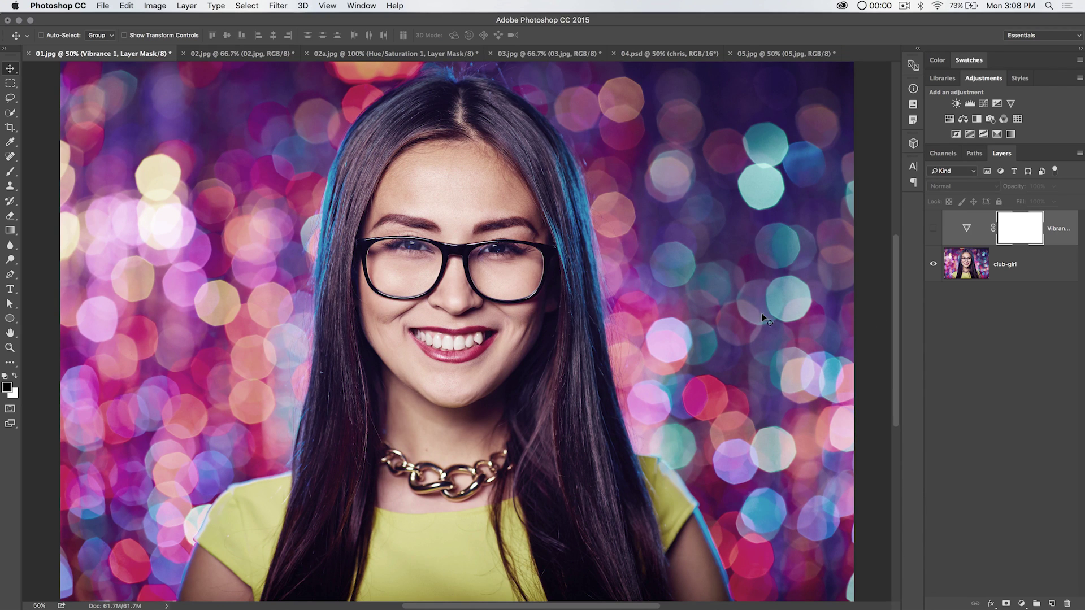
{"action": "left_click", "coordinate": [933, 228]}
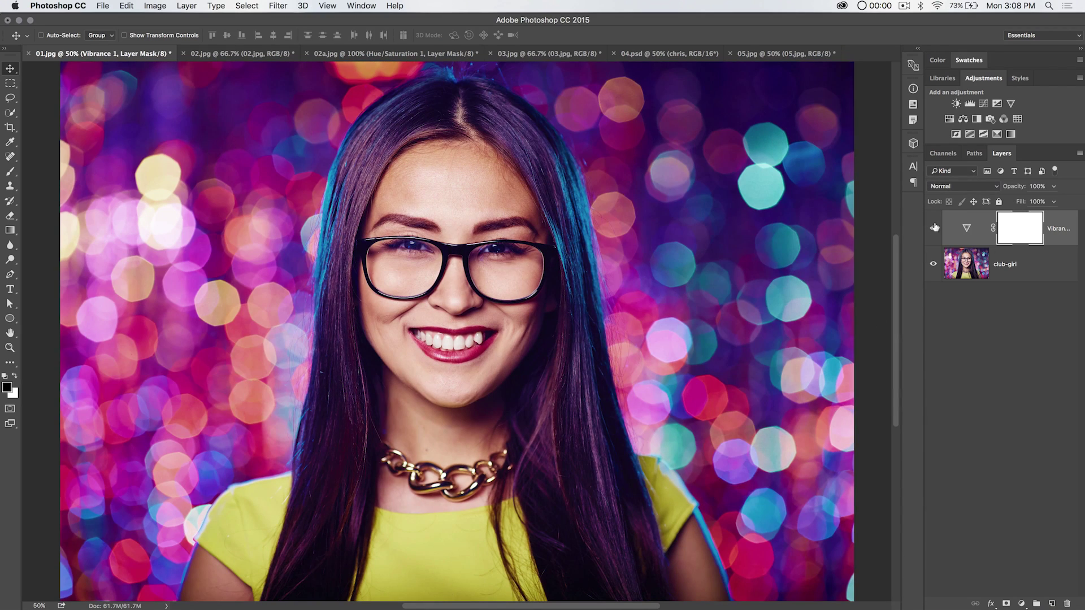
{"action": "double_click", "coordinate": [966, 228]}
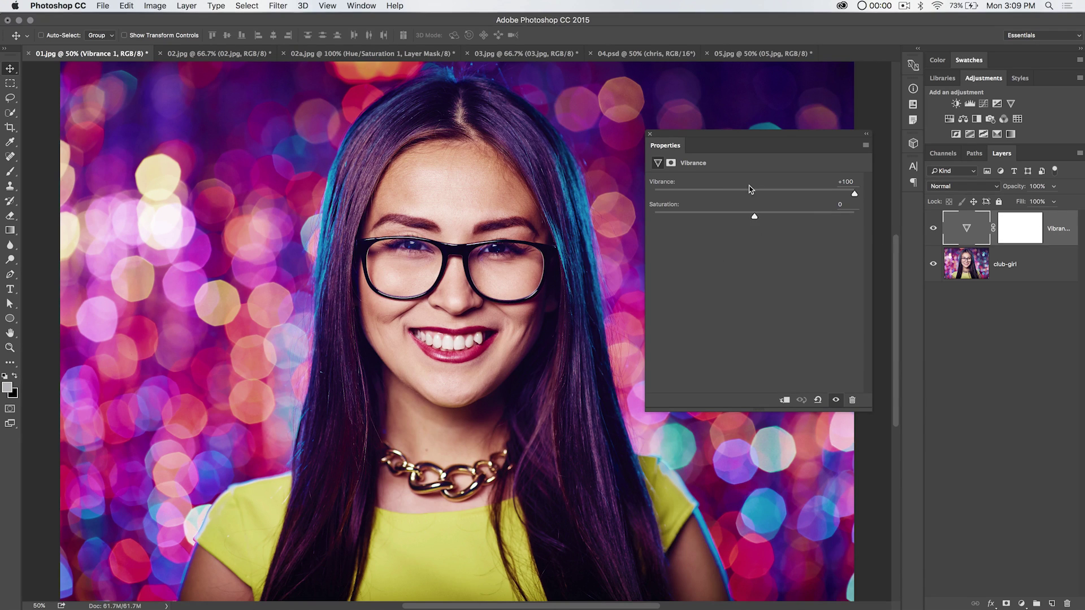
Try Saturation at -29, compare with the Vibrance layer toggled, then settle Saturation at +20.
{"action": "left_click_drag", "start_coordinate": [754, 219], "coordinate": [735, 218]}
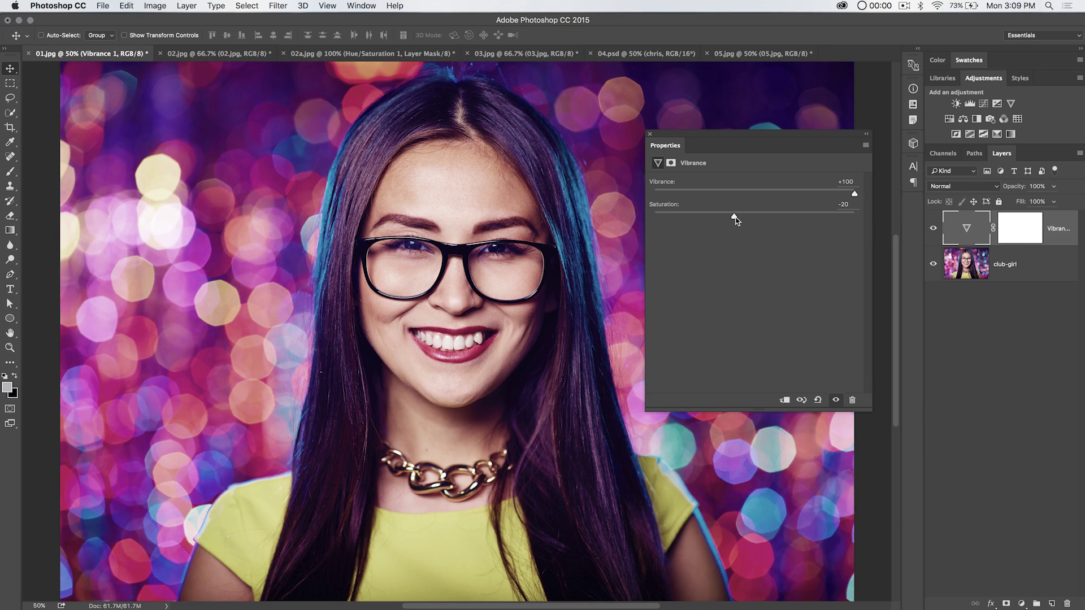
{"action": "left_click_drag", "start_coordinate": [734, 219], "coordinate": [726, 219]}
{"action": "left_click", "coordinate": [932, 230]}
{"action": "left_click", "coordinate": [932, 229]}
{"action": "left_click", "coordinate": [933, 229]}
{"action": "left_click", "coordinate": [933, 229]}
{"action": "left_click_drag", "start_coordinate": [725, 216], "coordinate": [770, 219]}
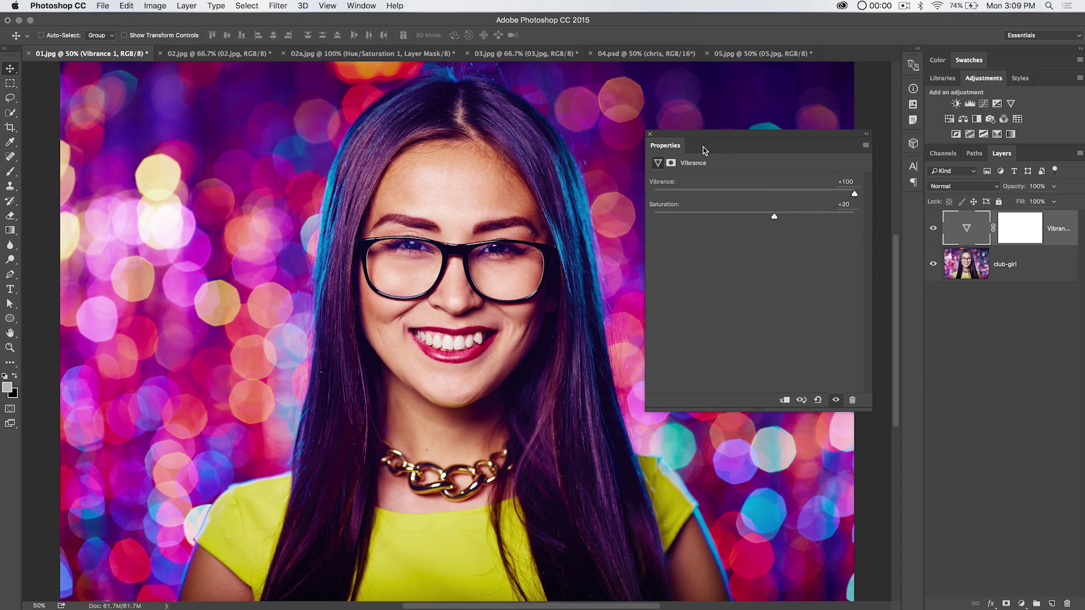
{"action": "left_click", "coordinate": [650, 134]}
Paint black over the woman's figure on the Vibrance layer mask with the Brush tool.
{"action": "left_click", "coordinate": [1011, 228]}
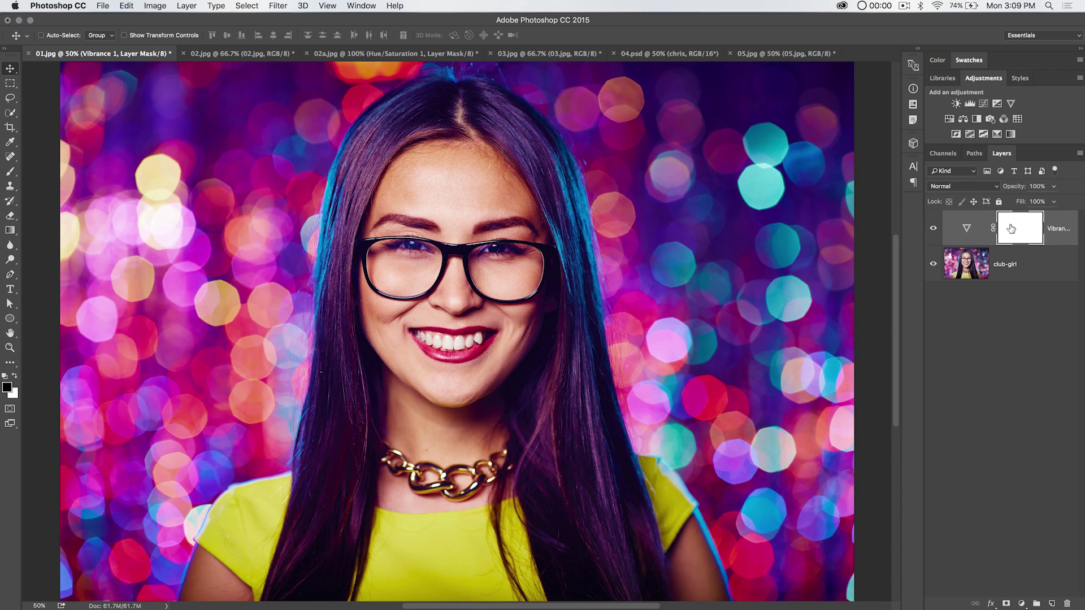
{"action": "left_click", "coordinate": [10, 171]}
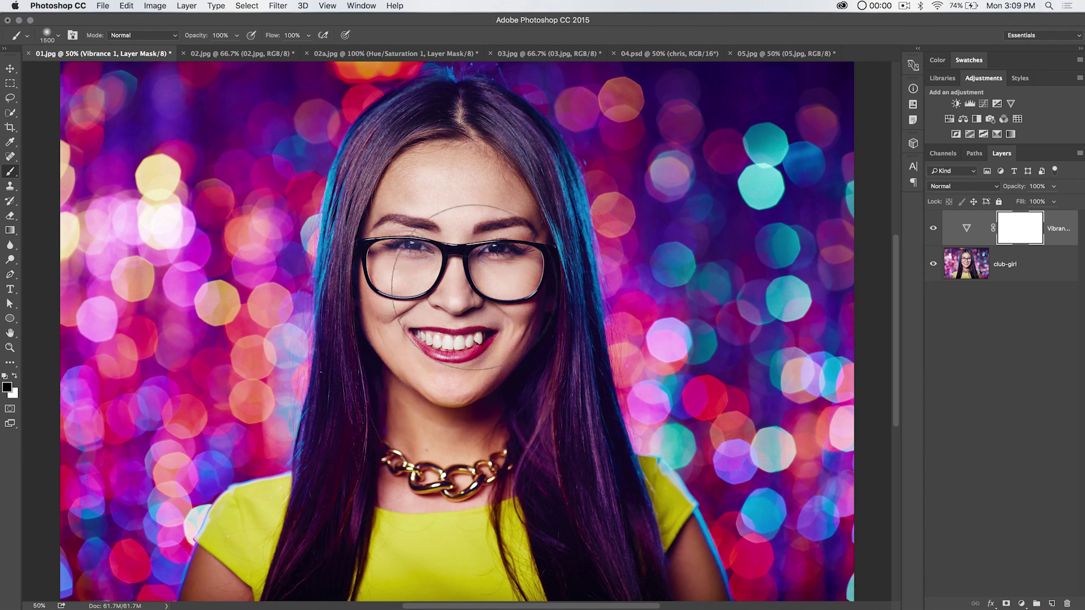
{"action": "mouse_move", "coordinate": [410, 505]}
{"action": "left_mouse_down"}
{"action": "mouse_move", "coordinate": [266, 525]}
{"action": "mouse_move", "coordinate": [582, 525]}
{"action": "left_mouse_up"}
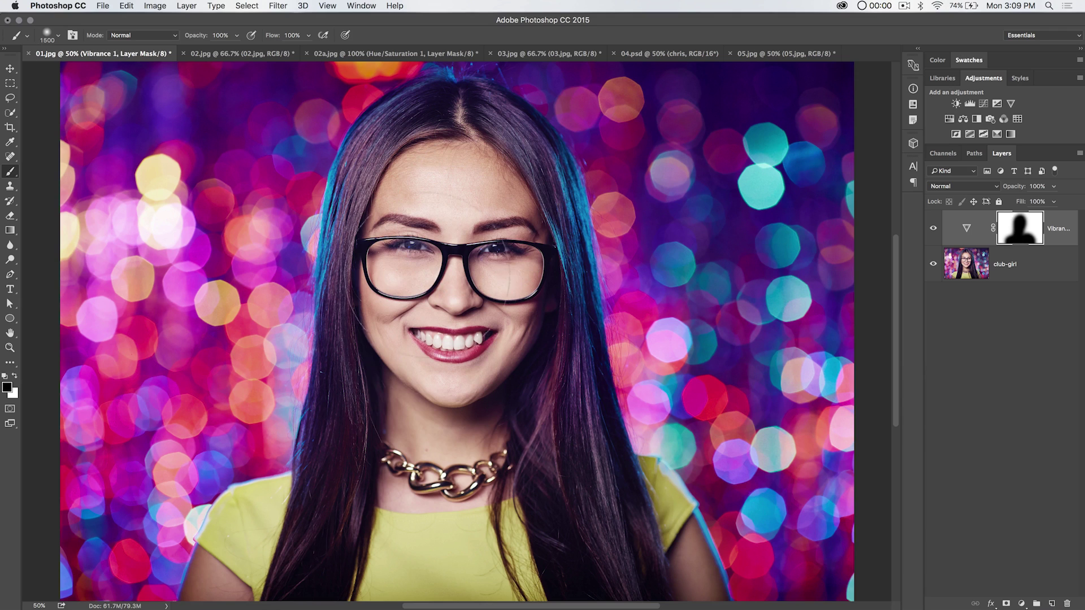
Toggle the Vibrance layer's visibility to compare the masked colour boost.
{"action": "left_click", "coordinate": [933, 227]}
{"action": "left_click", "coordinate": [933, 228]}
{"action": "left_click", "coordinate": [933, 228]}
{"action": "left_click", "coordinate": [932, 228]}
Apply Levels to the Vibrance mask with the output black level set to 103.
{"action": "key", "text": "super+l"}
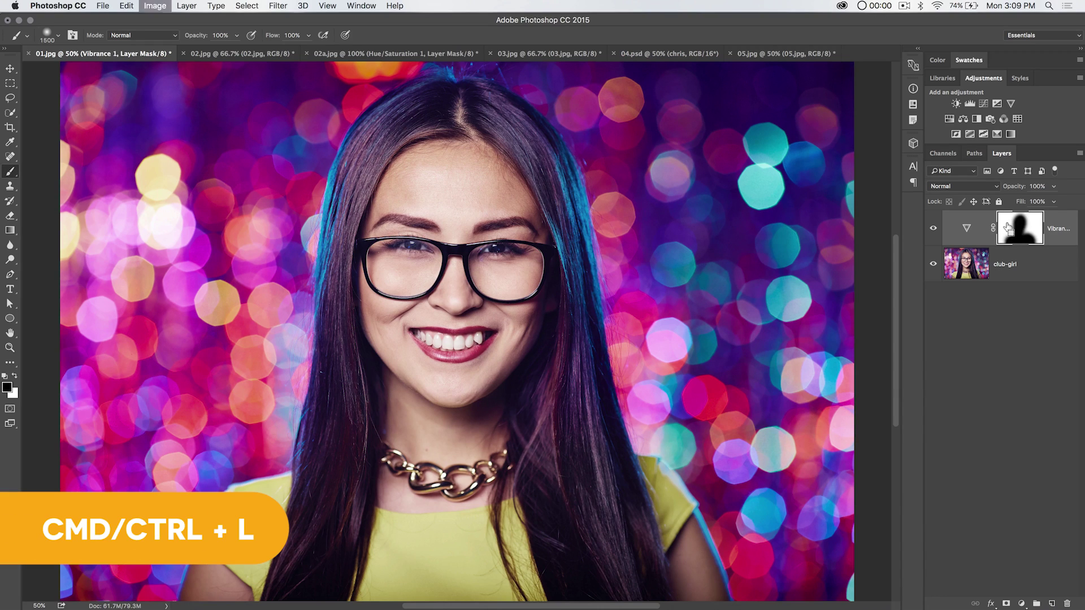
{"action": "left_click_drag", "start_coordinate": [522, 175], "coordinate": [720, 118]}
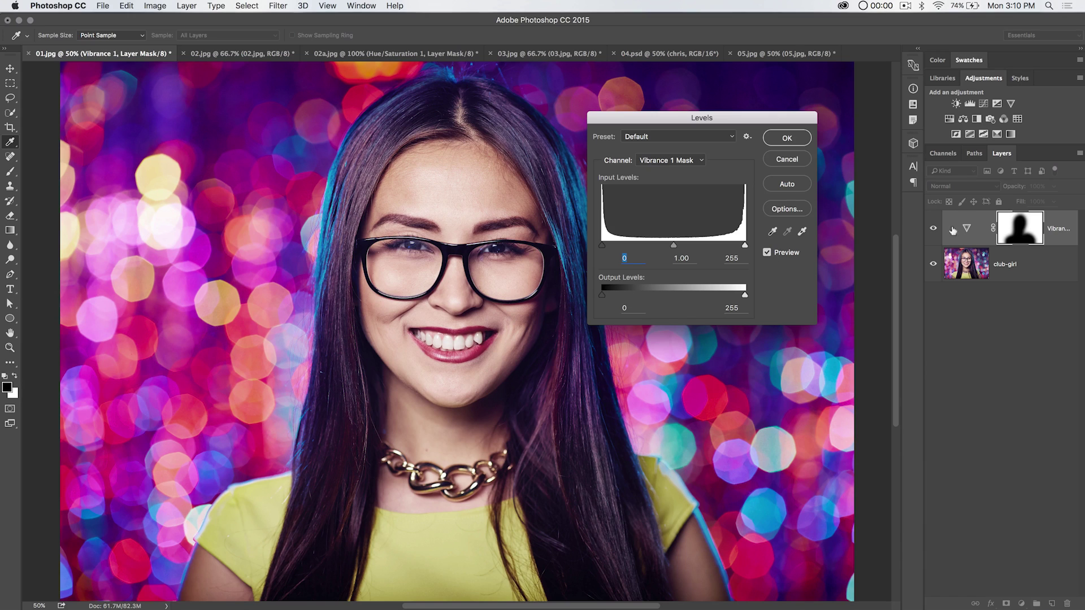
{"action": "left_click_drag", "start_coordinate": [640, 296], "coordinate": [659, 296]}
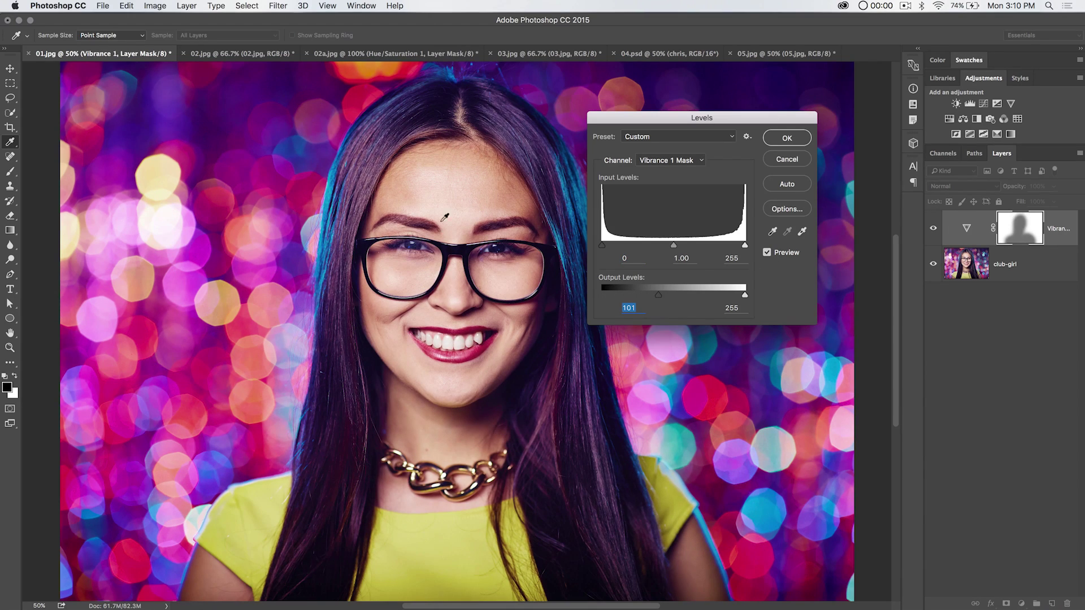
{"action": "left_click_drag", "start_coordinate": [635, 301], "coordinate": [600, 296]}
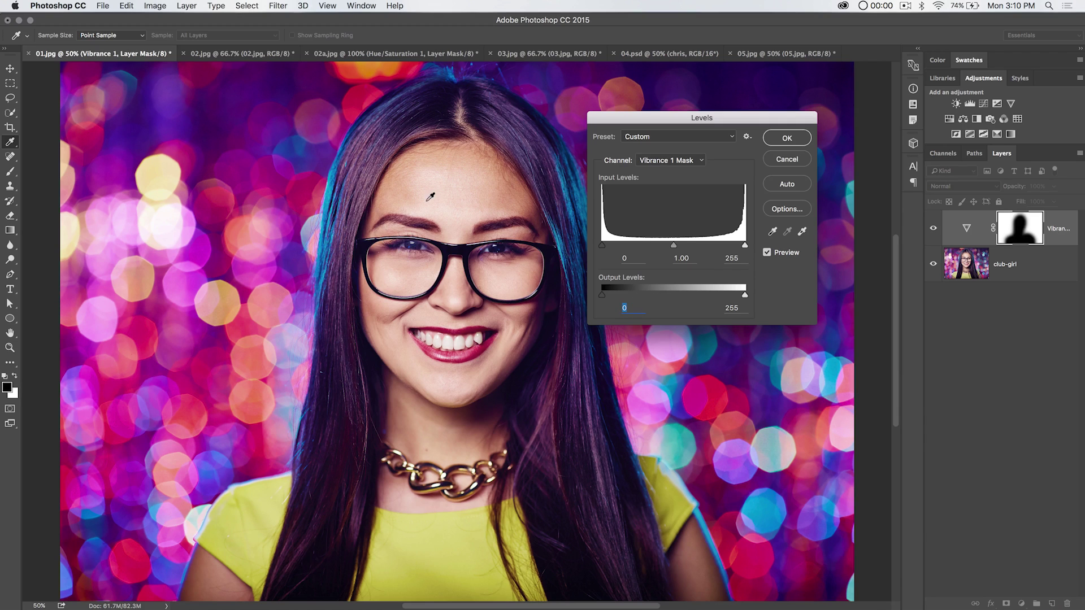
{"action": "left_click_drag", "start_coordinate": [603, 295], "coordinate": [659, 296]}
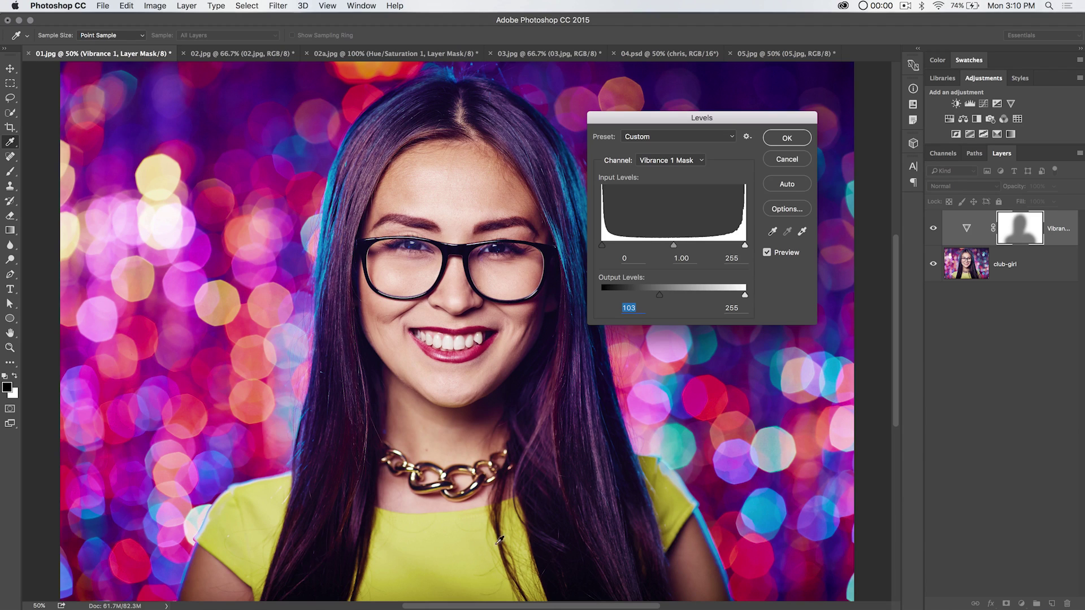
{"action": "left_click", "coordinate": [787, 139]}
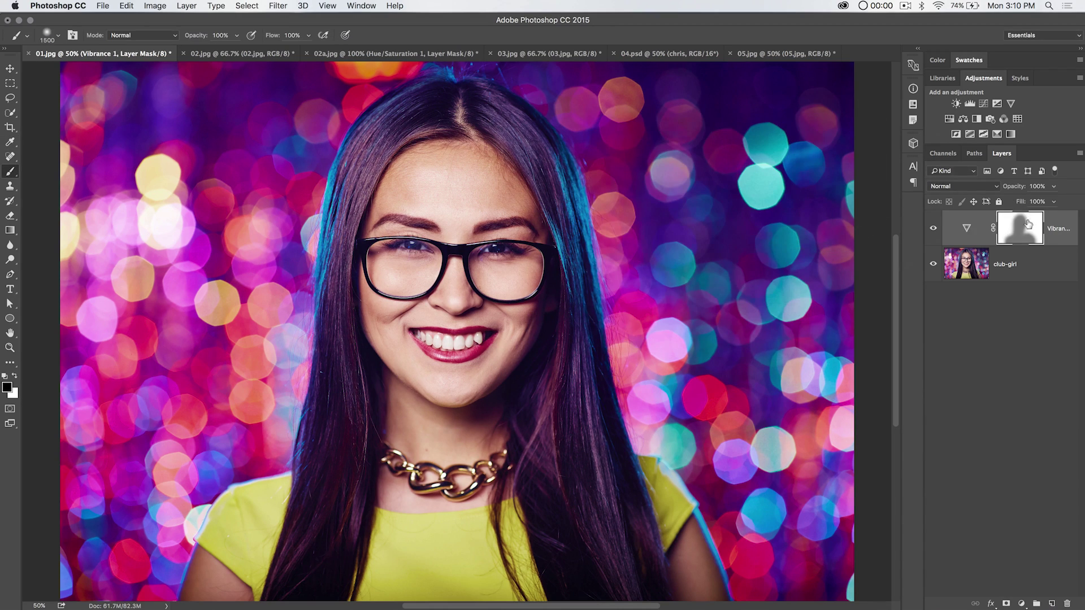
{"action": "double_click", "coordinate": [966, 228]}
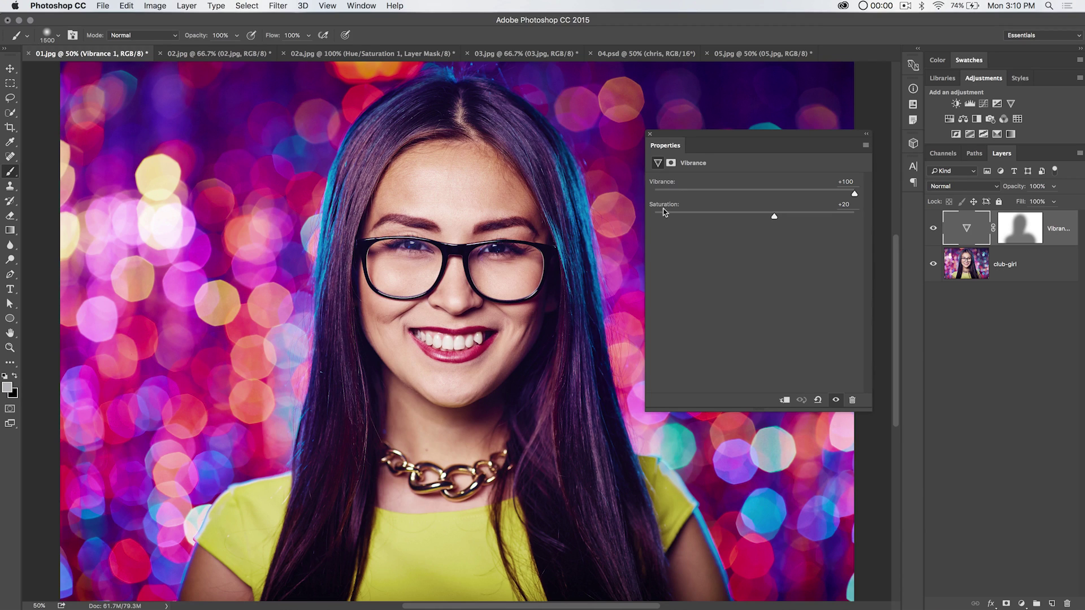
{"action": "left_click", "coordinate": [650, 134]}
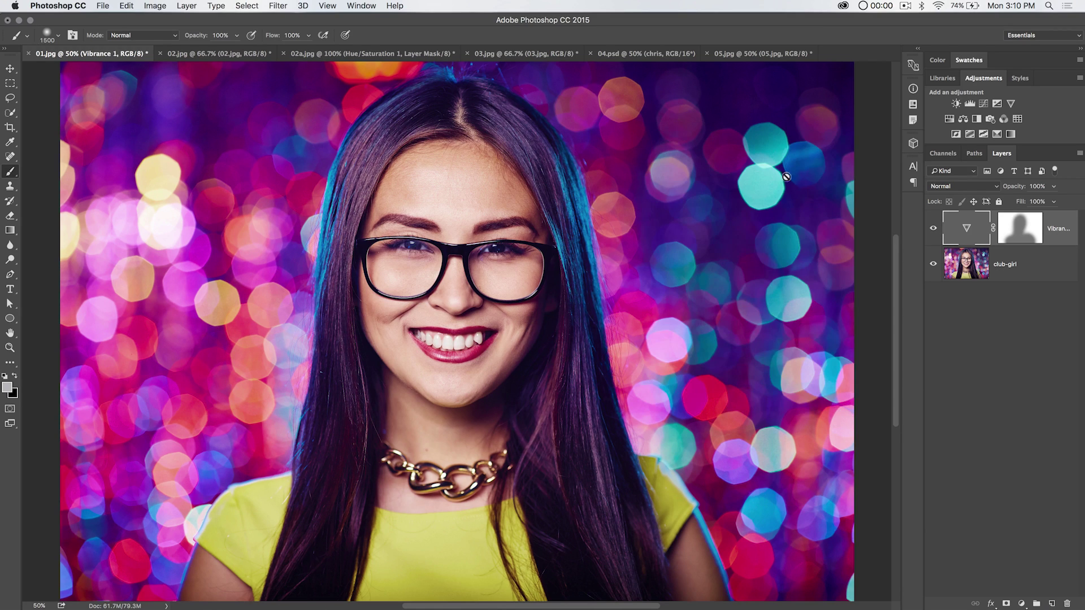